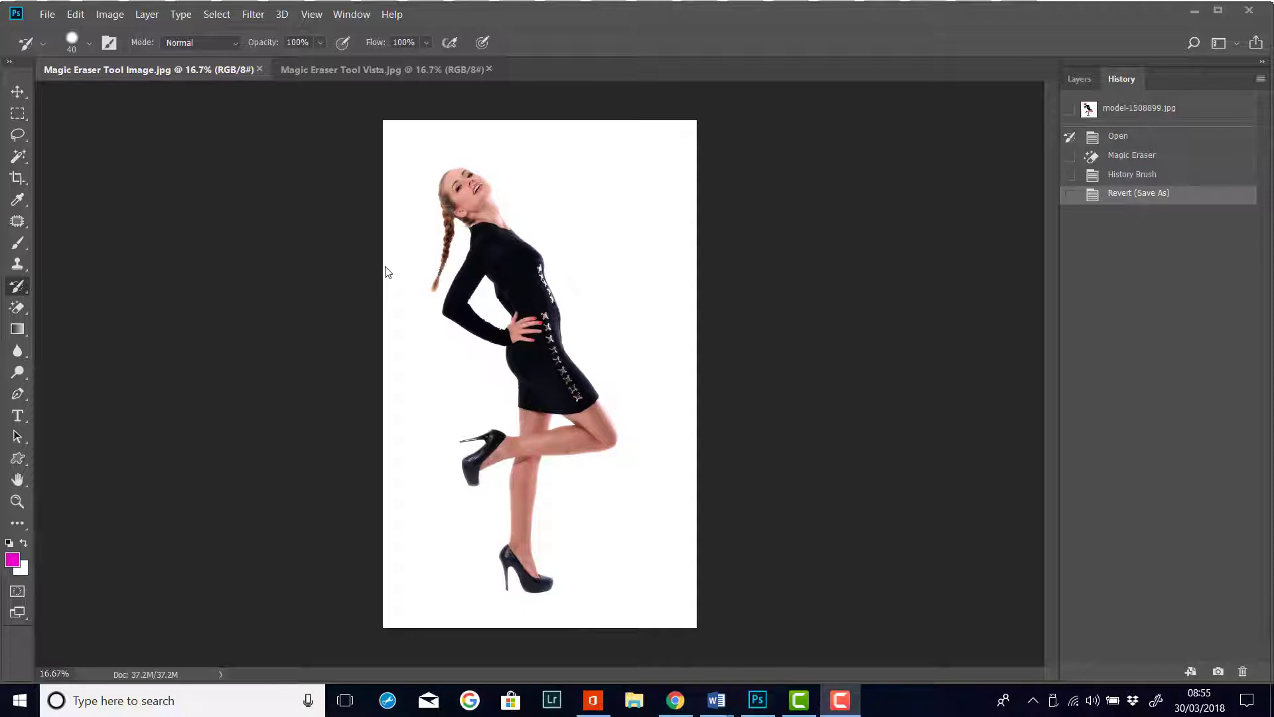
Activate the Magic Eraser tool.
click(17, 308)
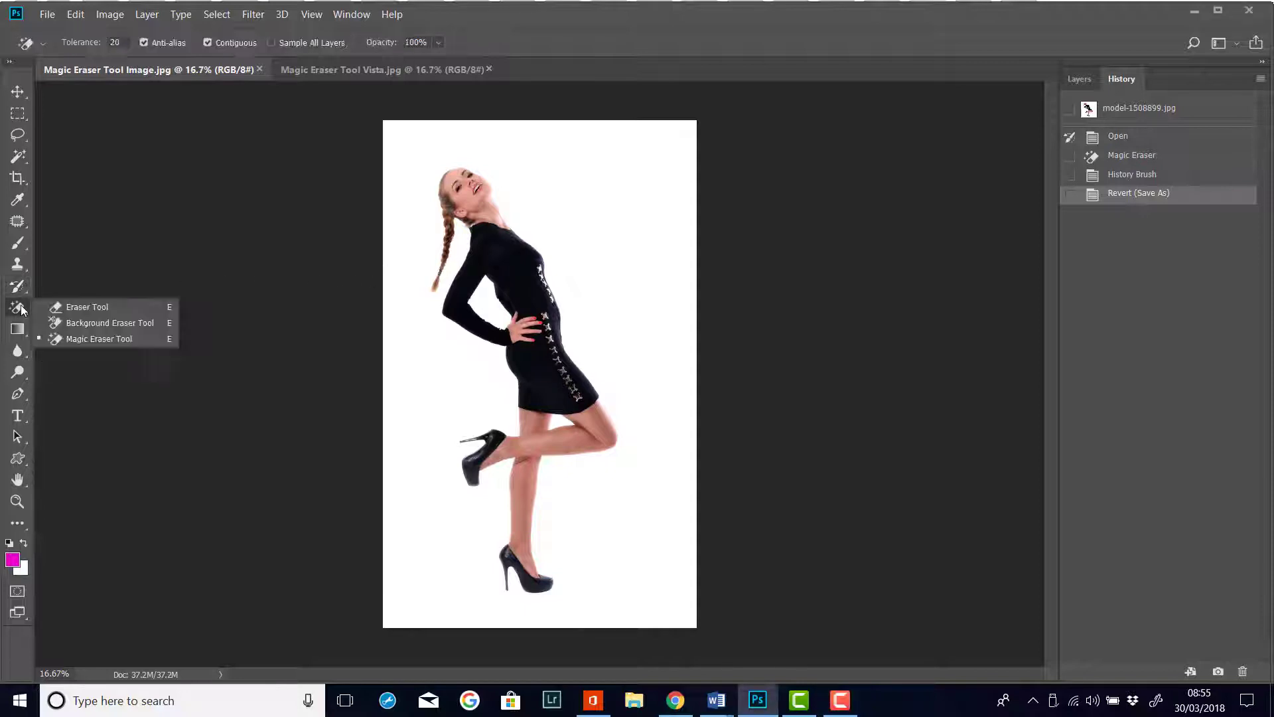
click(107, 339)
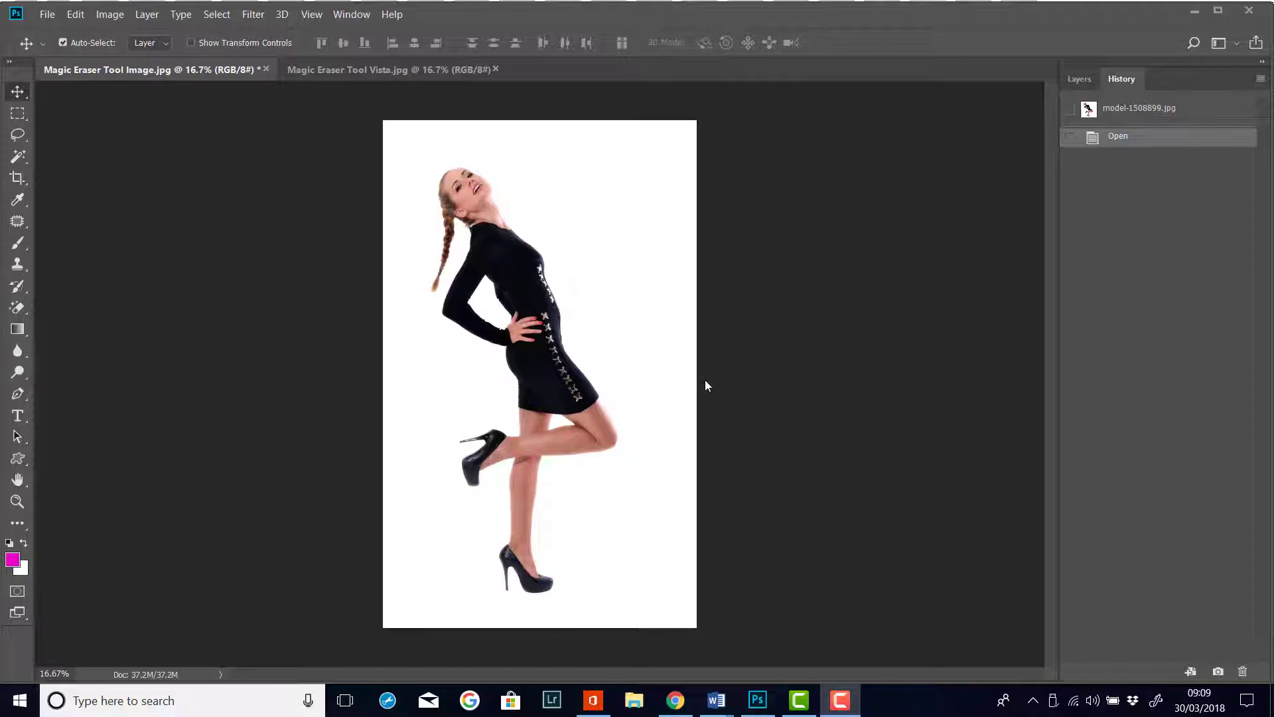
Set the Open state as the source for the History Brush and activate the Magic Eraser tool.
click(1134, 82)
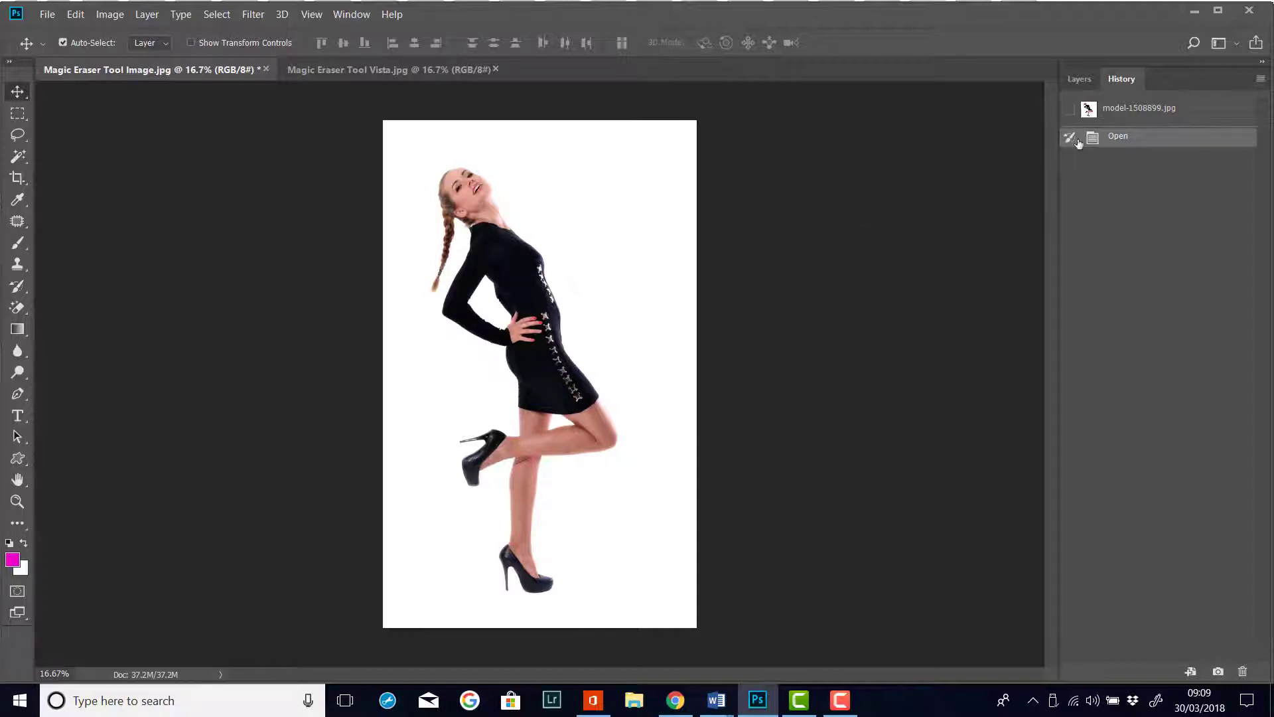
click(1078, 78)
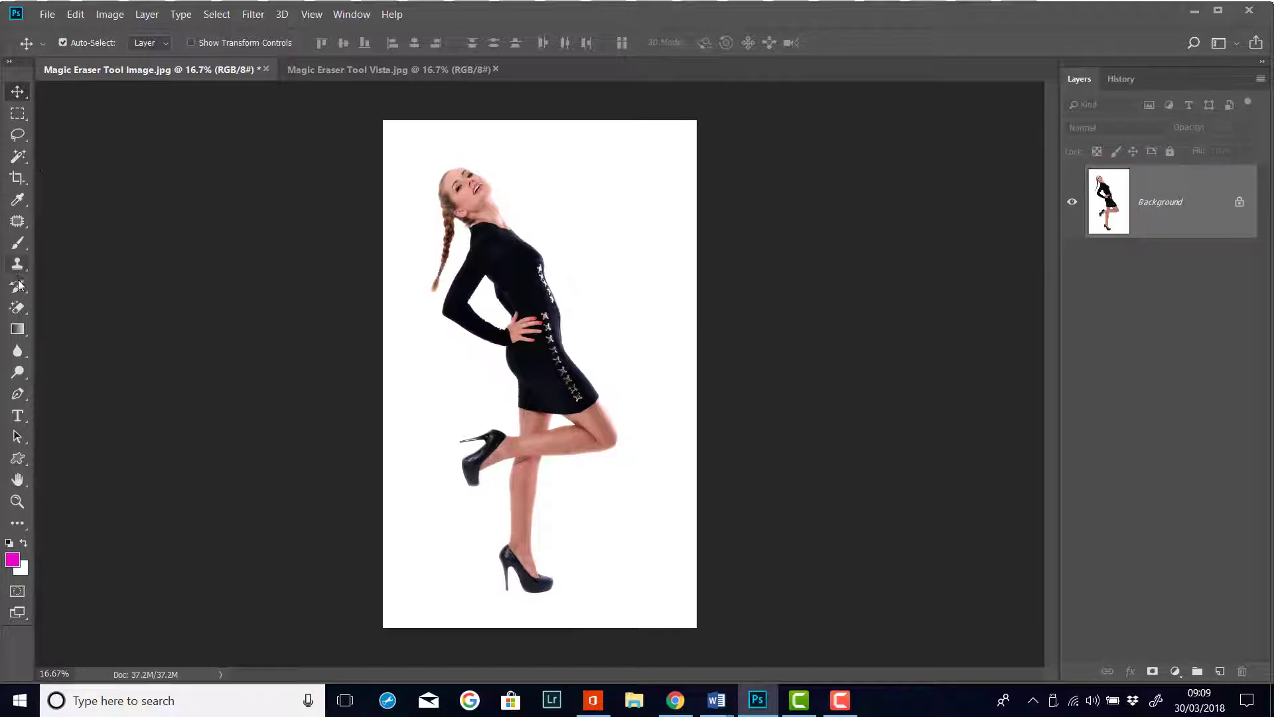
click(17, 309)
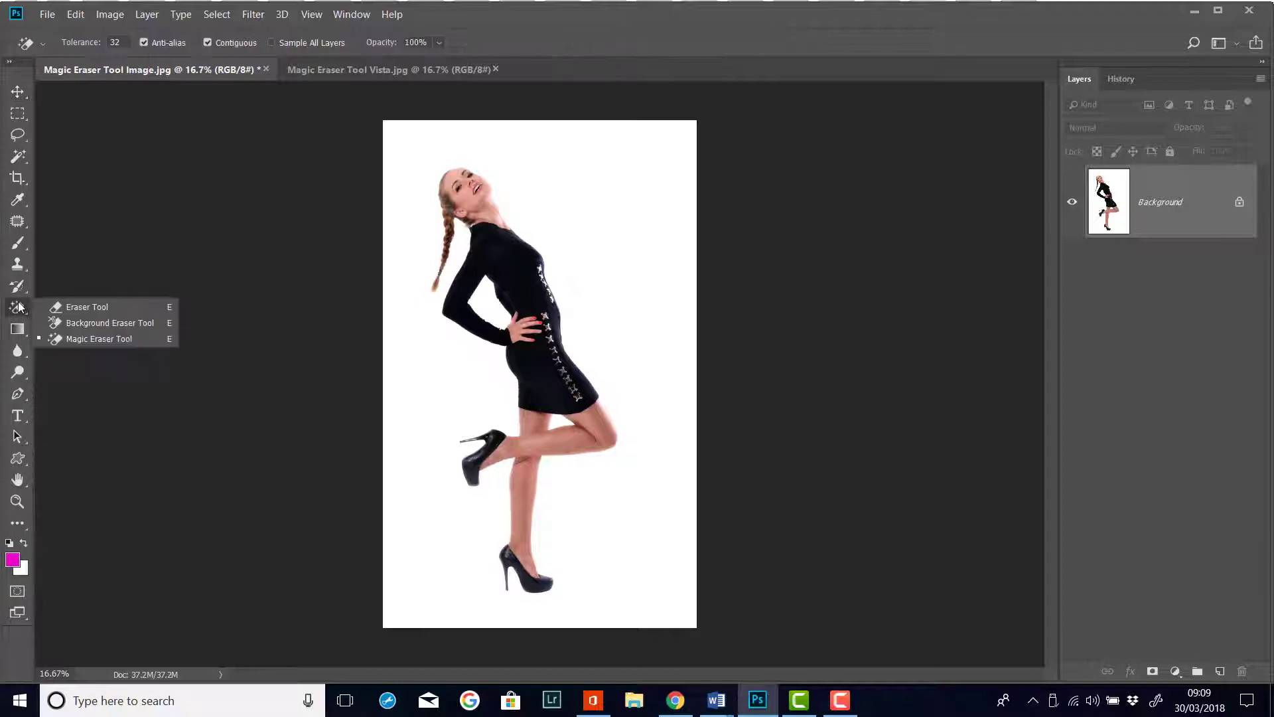
click(100, 339)
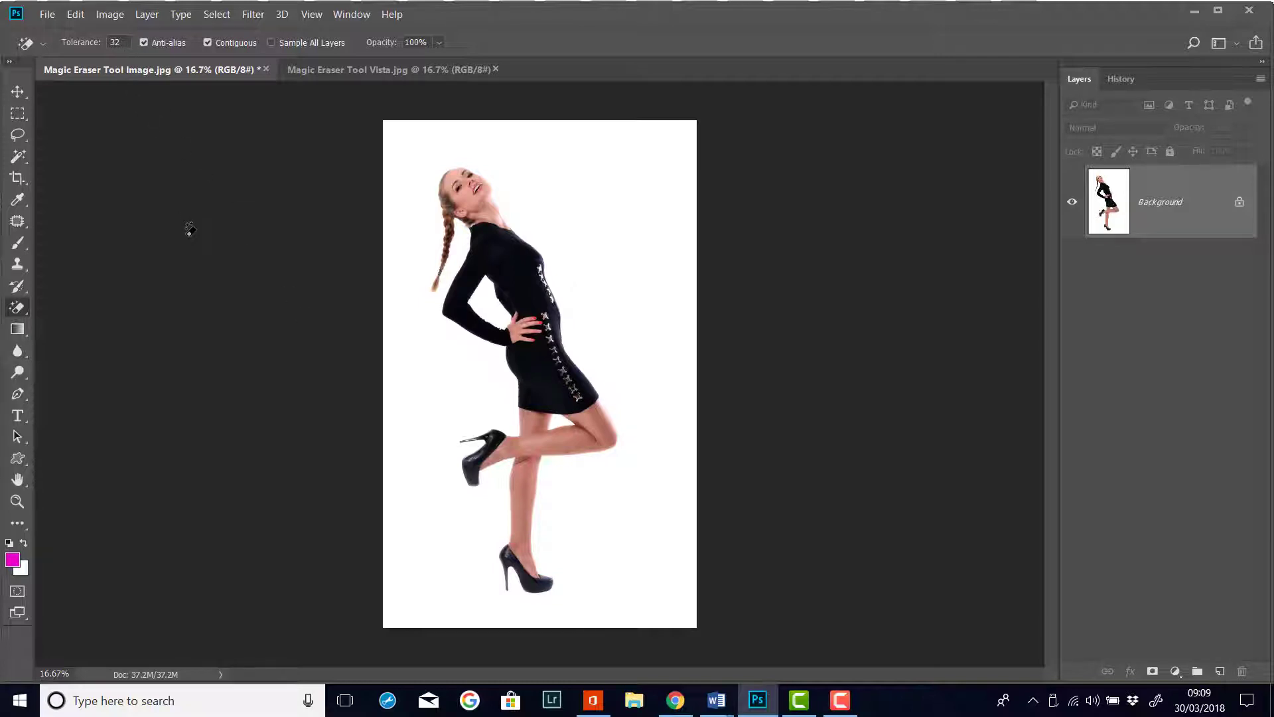
Try erasing the white background around the model at tolerance 32 with Contiguous on, and undo the erasure.
click(610, 226)
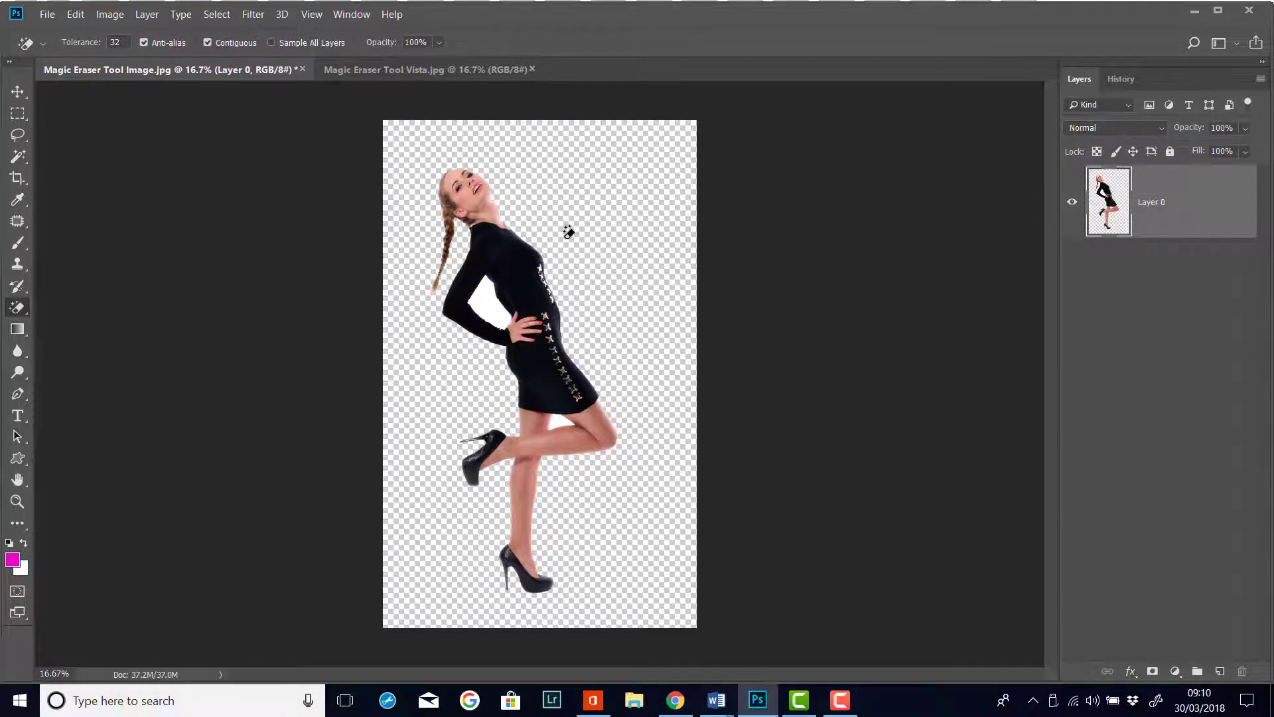
key(ctrl+plus)
key(ctrl+plus)
key(ctrl+plus)
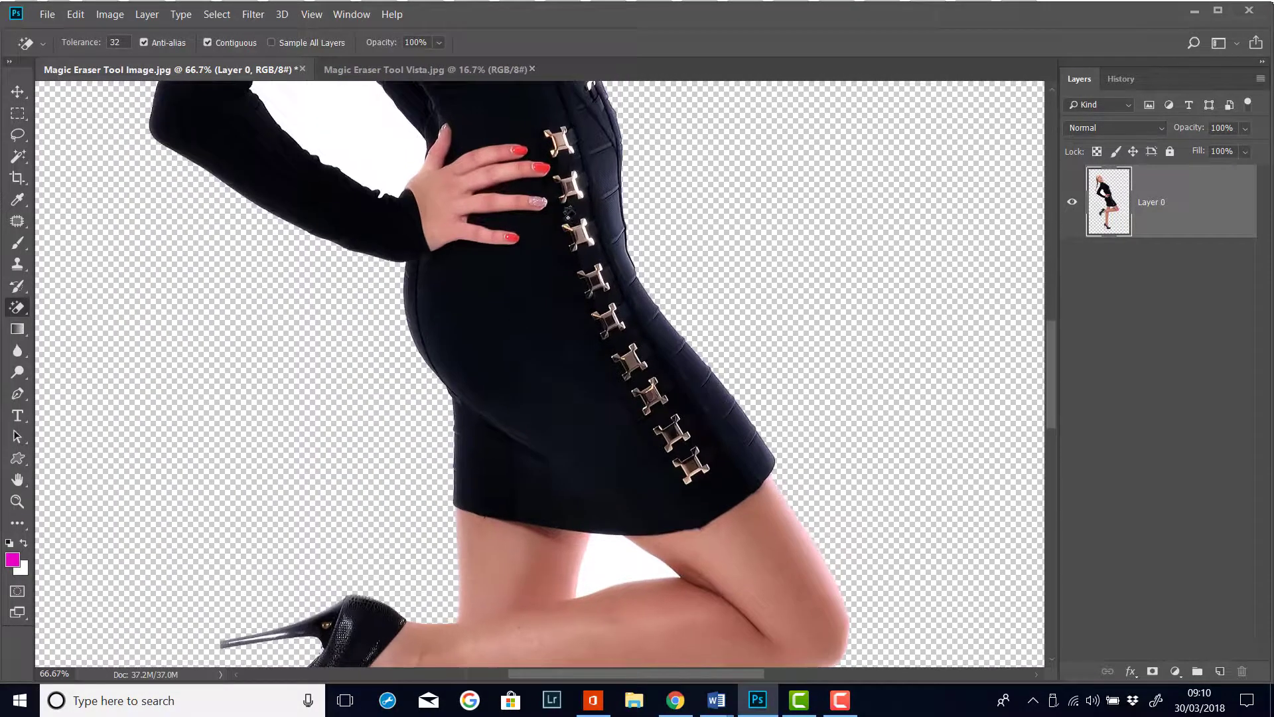
drag(565, 206, 582, 711)
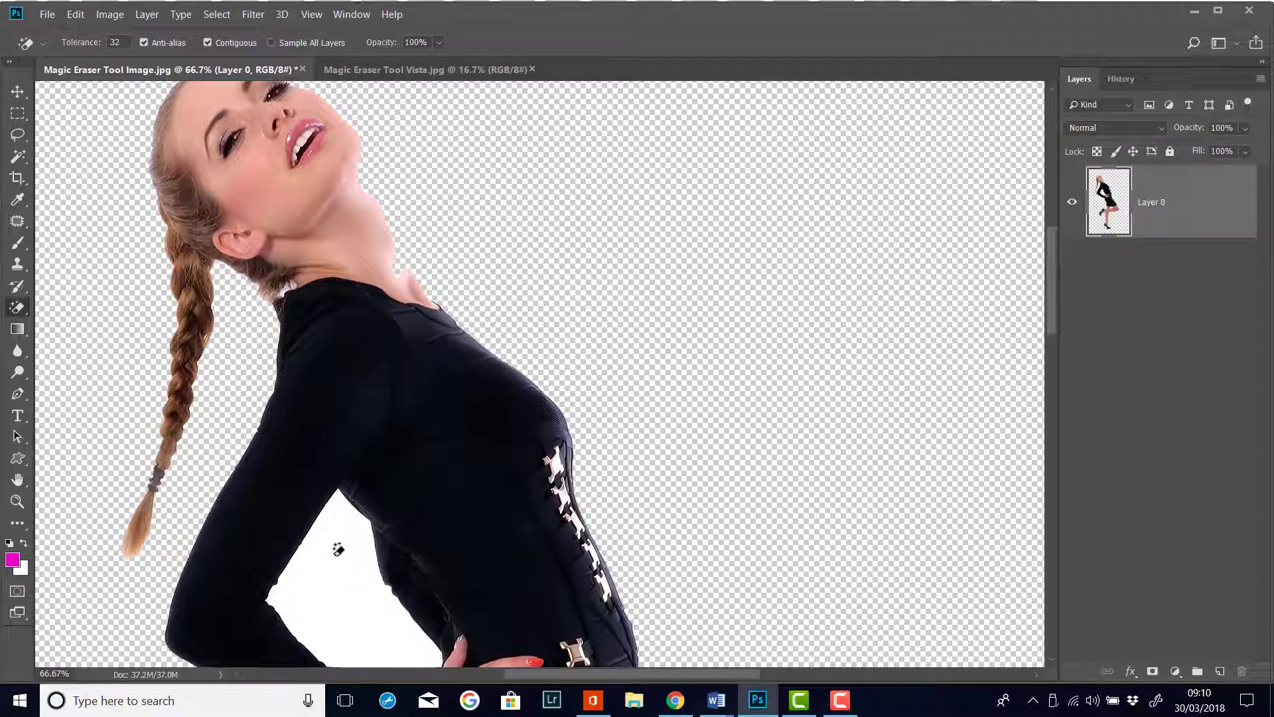
drag(603, 480, 642, 261)
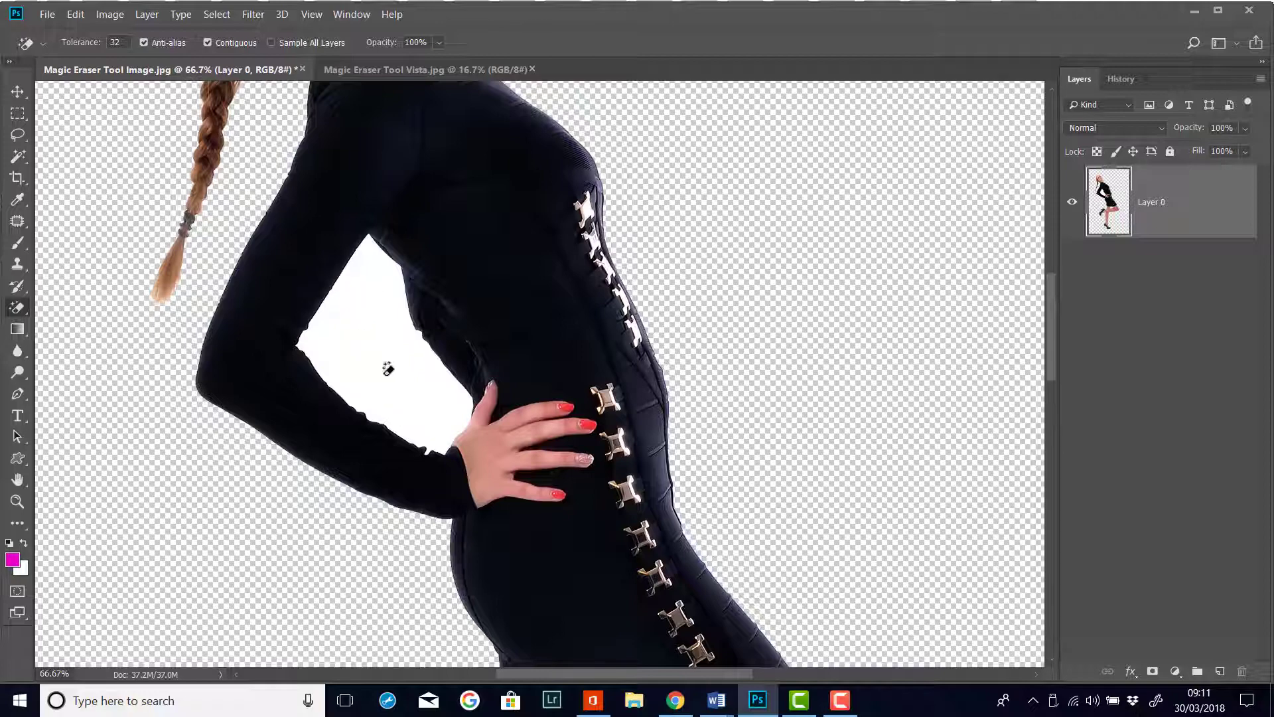
mouse_move(809, 480)
mouse_down()
mouse_move(816, 231)
mouse_move(805, 310)
mouse_move(800, 279)
mouse_up()
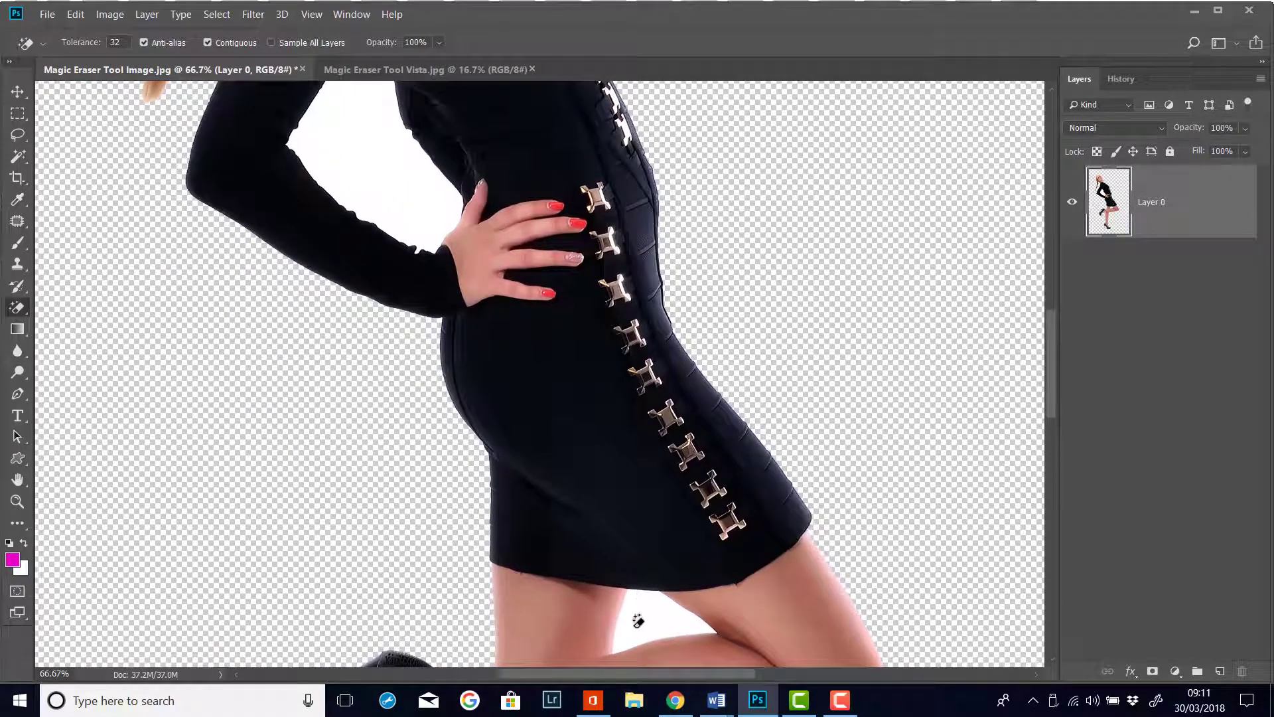
drag(1051, 406, 1050, 296)
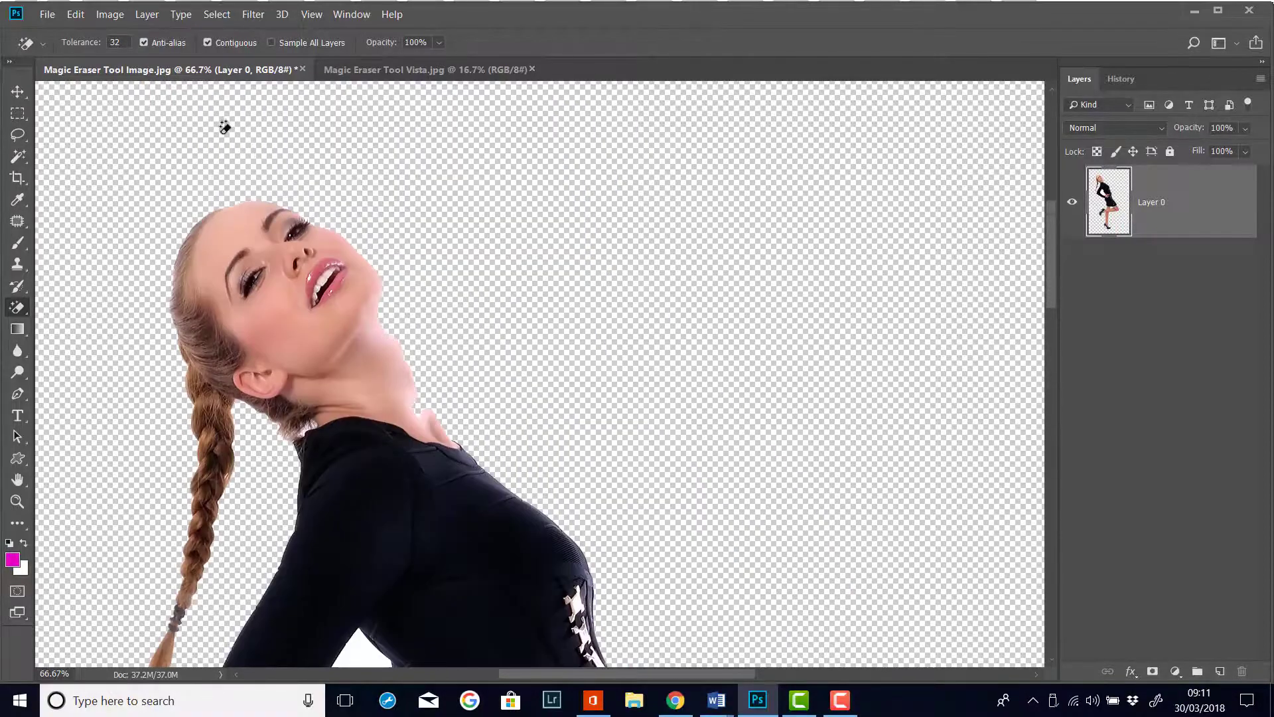
click(79, 16)
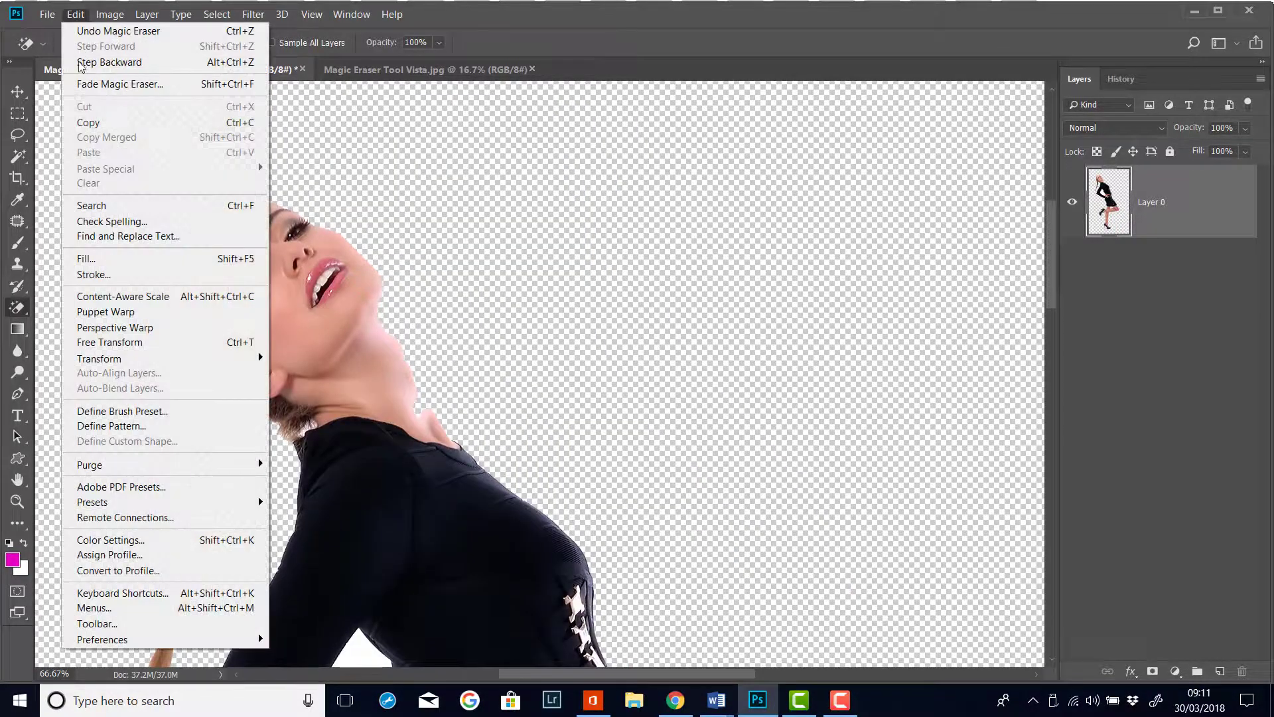
click(120, 55)
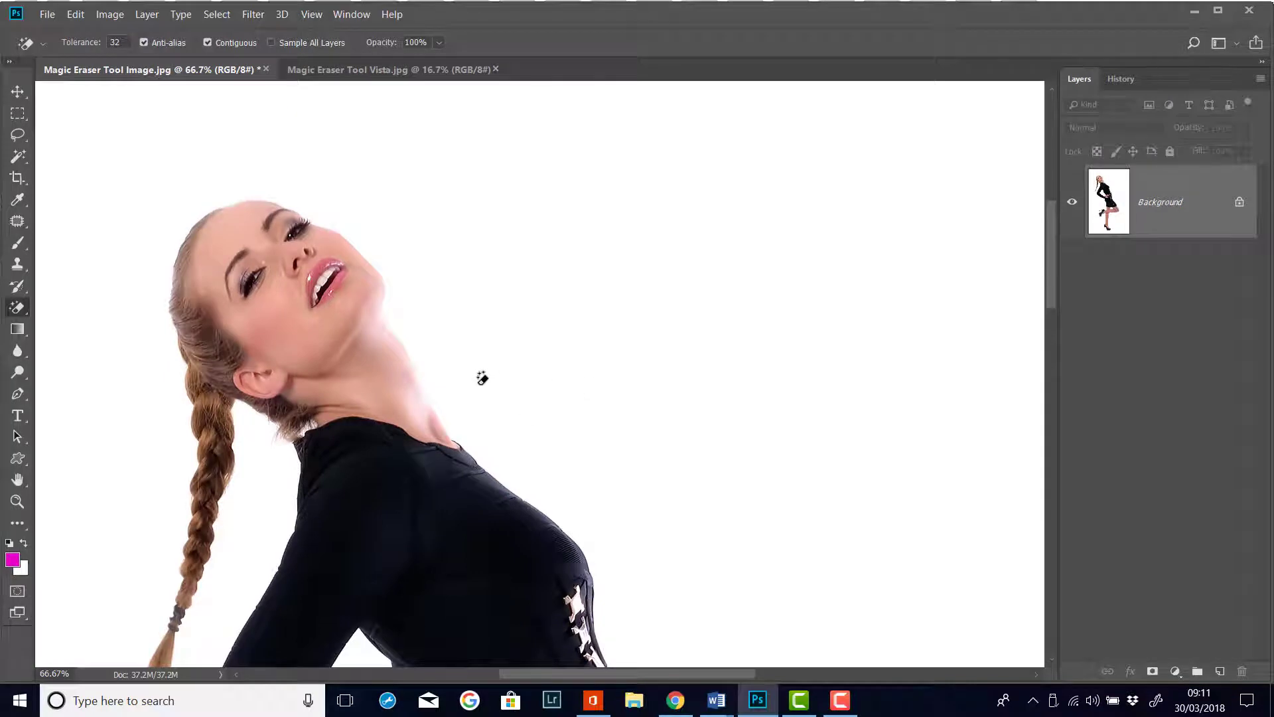
Erase all the white background, including the gaps enclosed by the arm and legs, with Contiguous off.
click(211, 45)
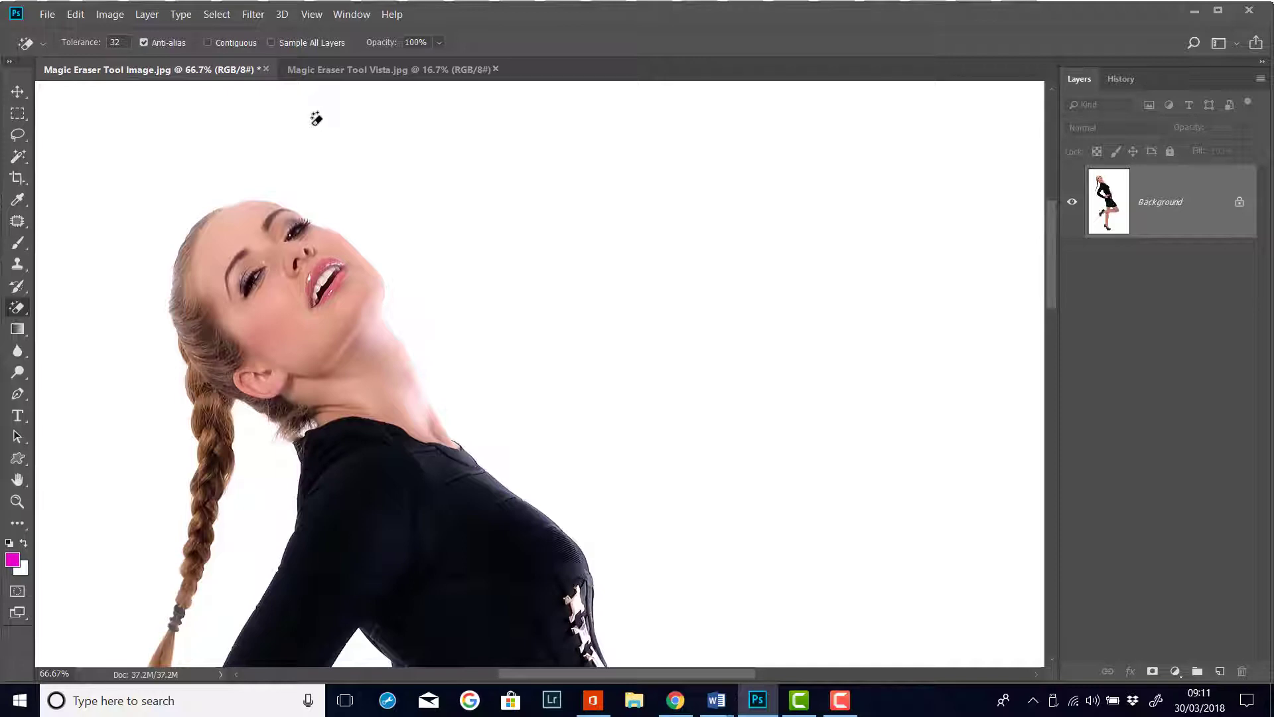
click(814, 476)
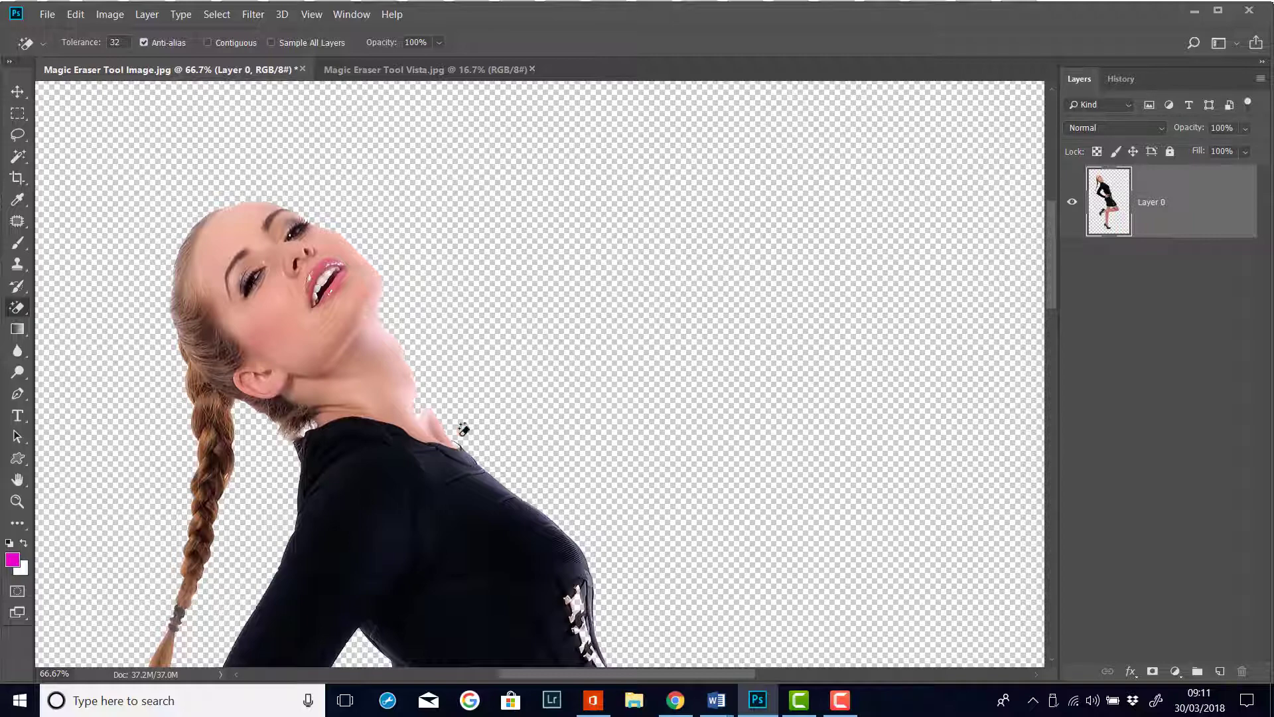
drag(711, 489, 706, 199)
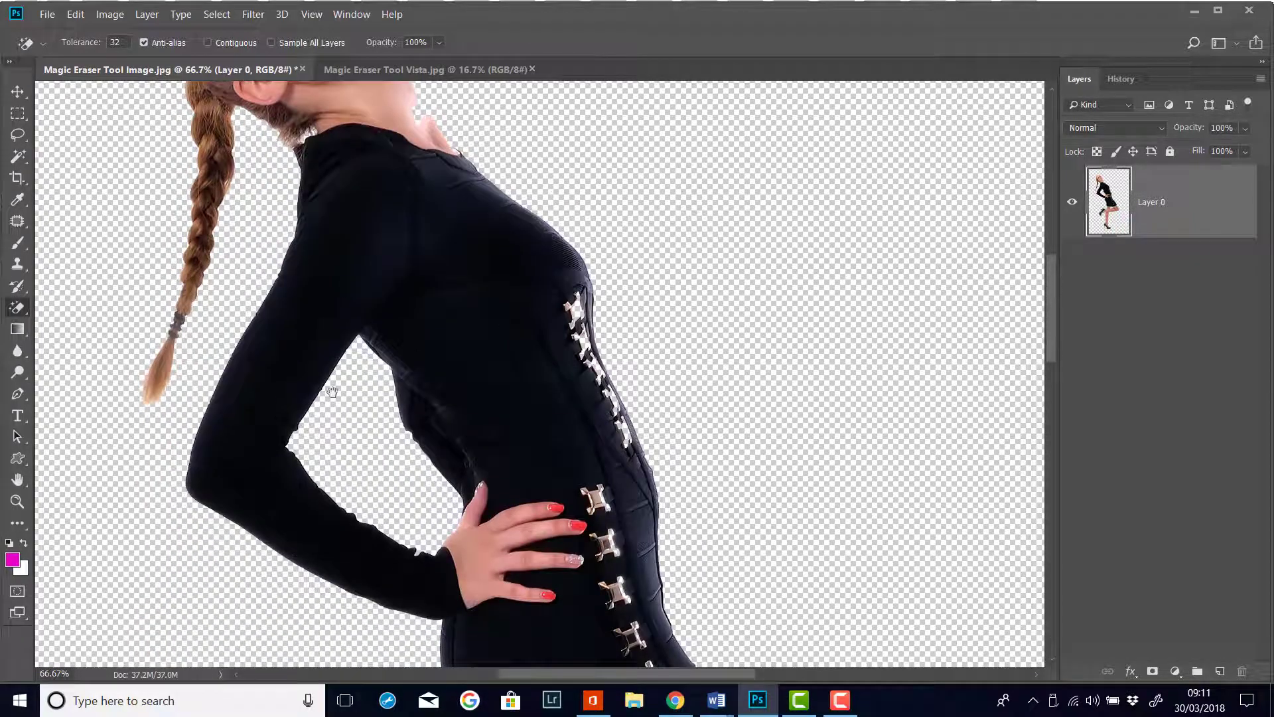
drag(814, 556, 824, 250)
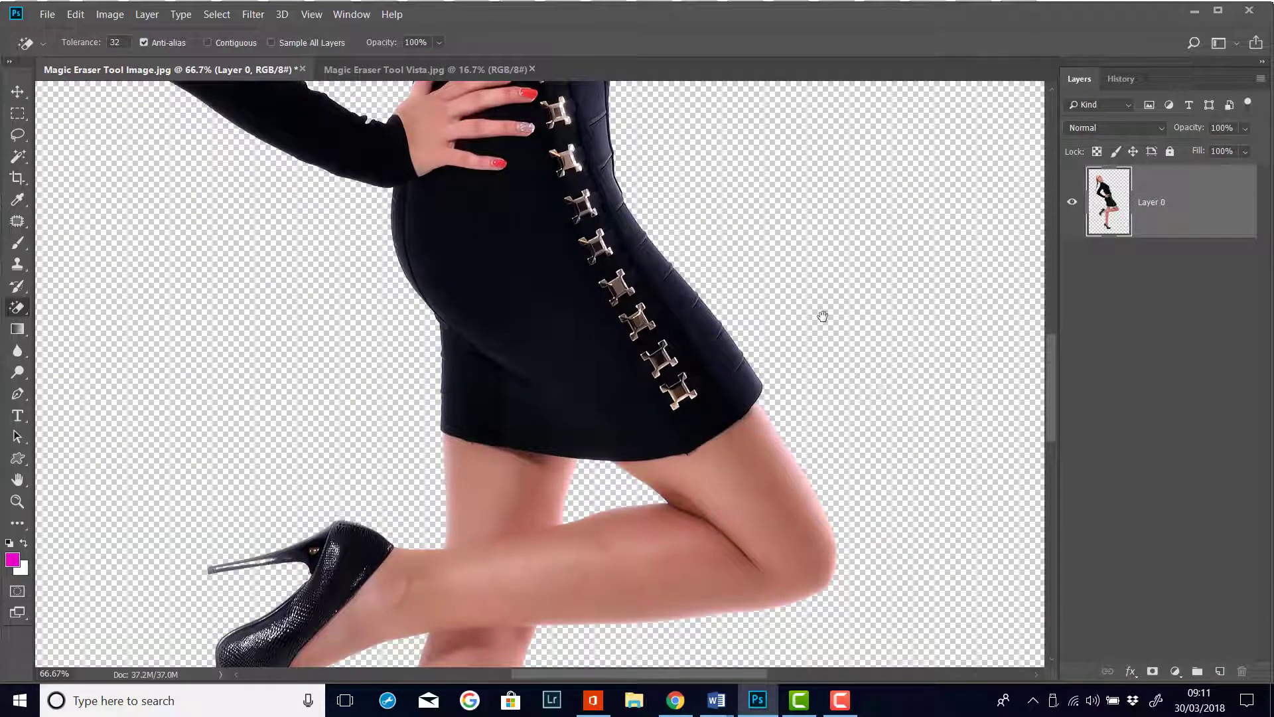
drag(822, 316, 820, 617)
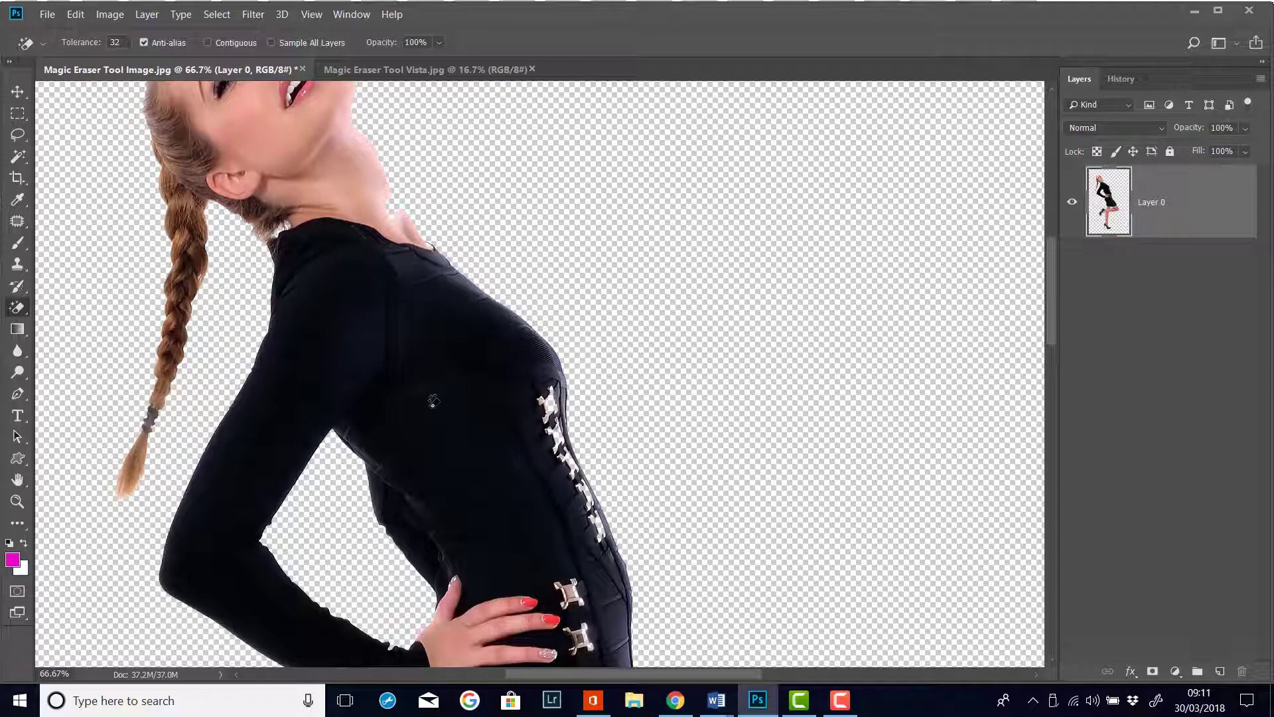
Restore the erased parts of the dress's metal fasteners and the model's neck with the History Brush.
click(1121, 80)
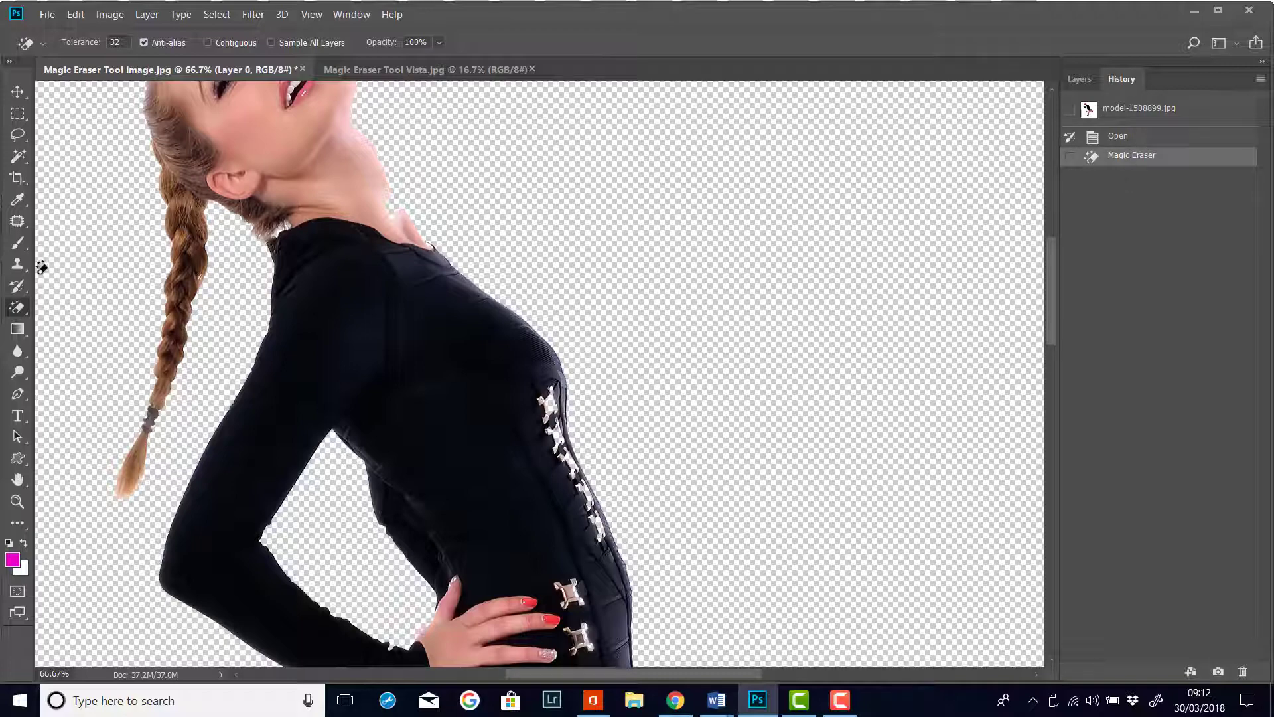
click(18, 290)
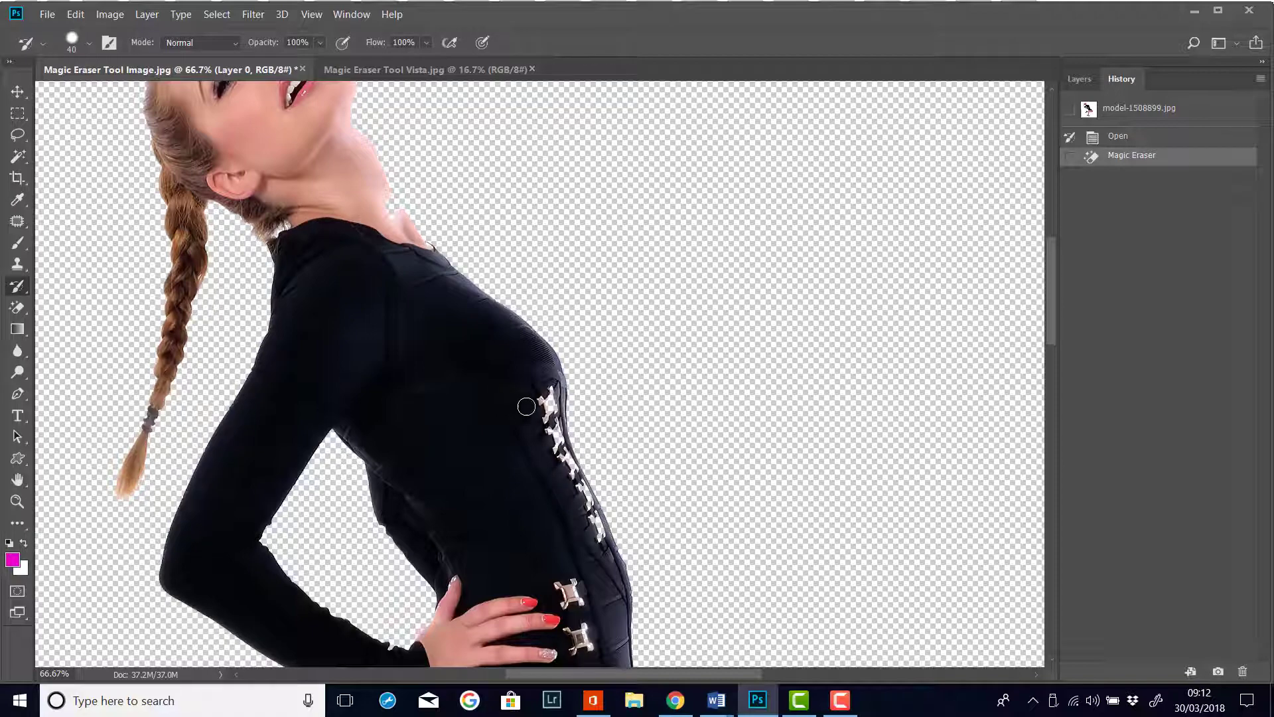
mouse_move(527, 406)
mouse_down()
mouse_move(550, 400)
mouse_move(567, 455)
mouse_up()
drag(600, 535, 558, 452)
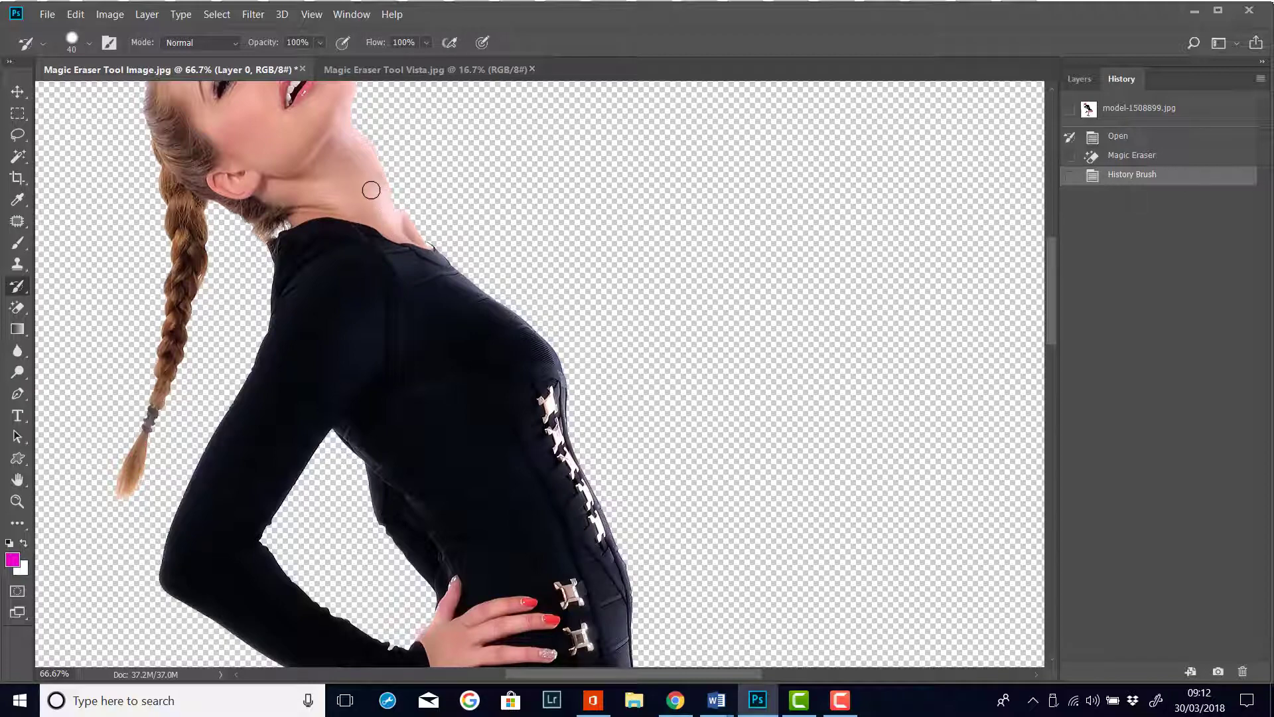
drag(392, 209, 367, 193)
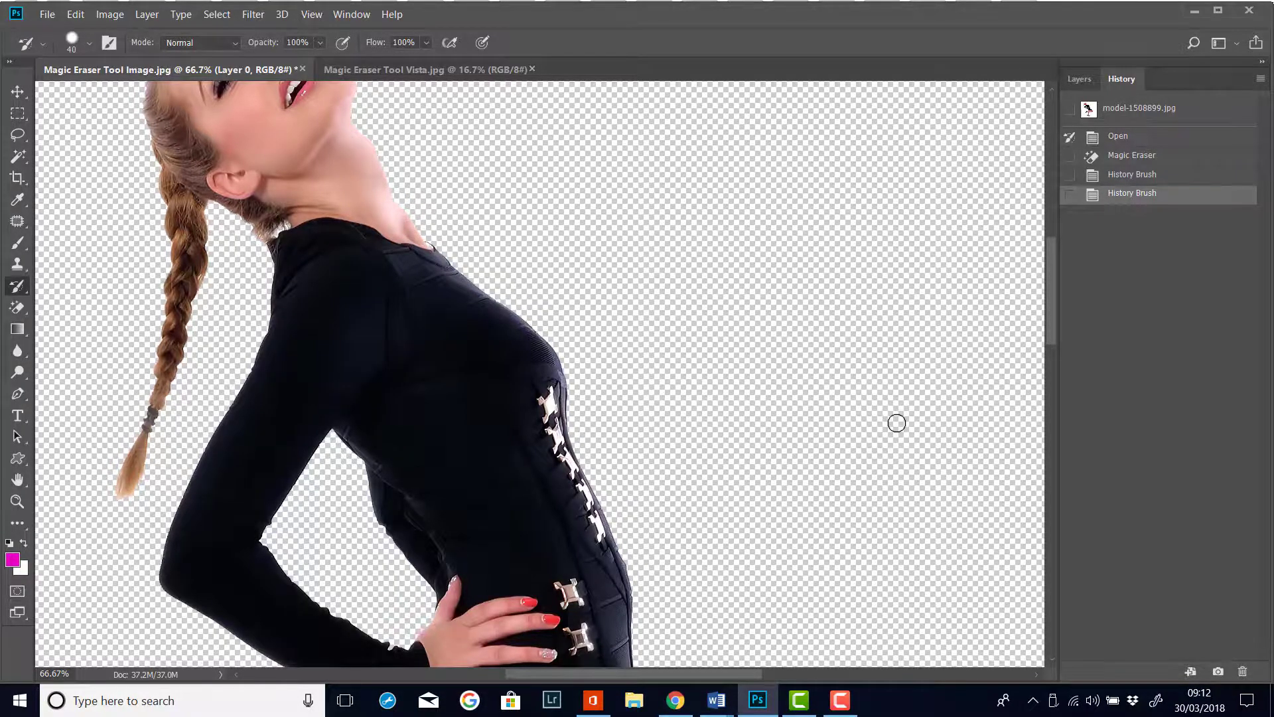
Move the cut-out model into the Magic Eraser Tool Vista.jpg document, placing her over the road.
key(ctrl+minus)
key(ctrl+minus)
key(ctrl+minus)
key(ctrl+minus)
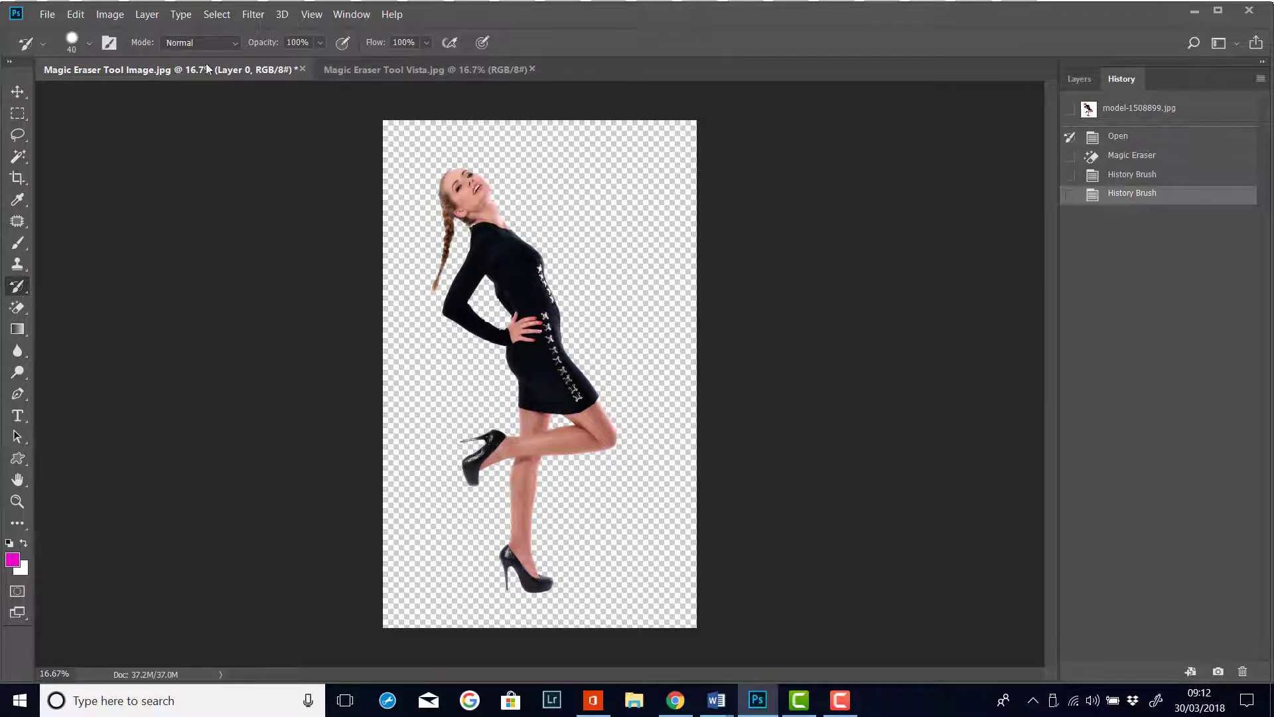
click(17, 91)
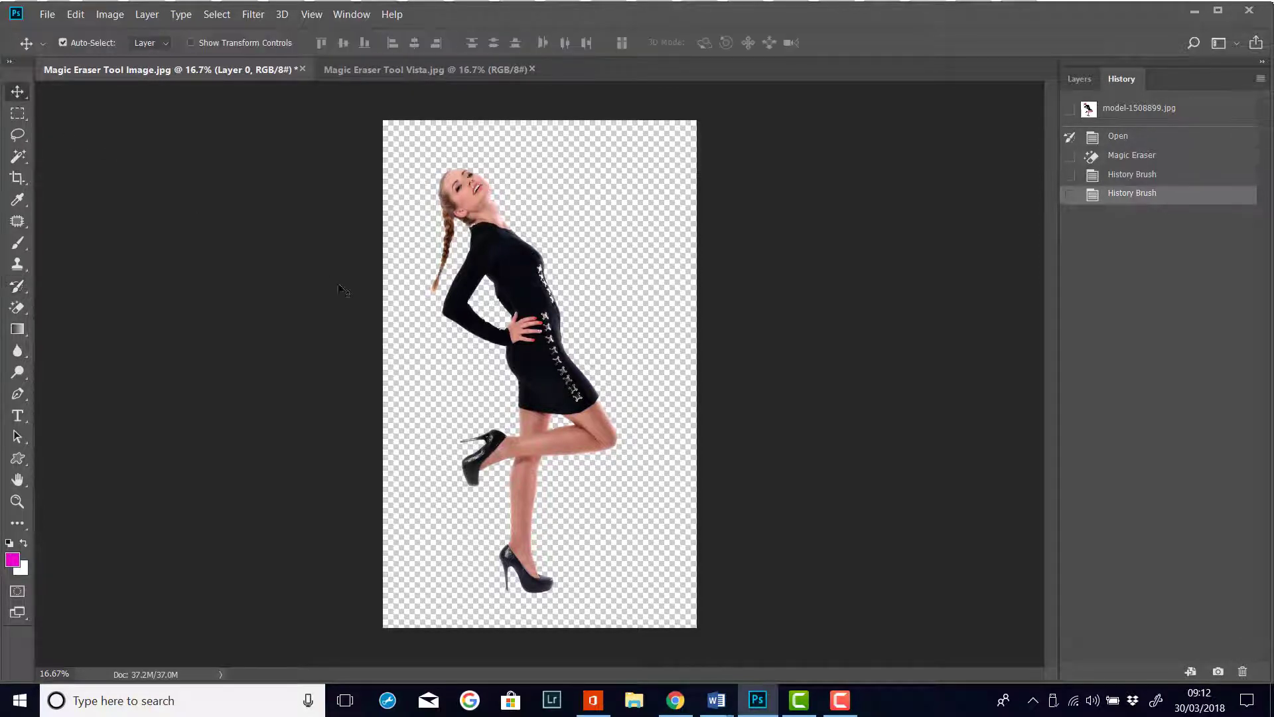
key(v)
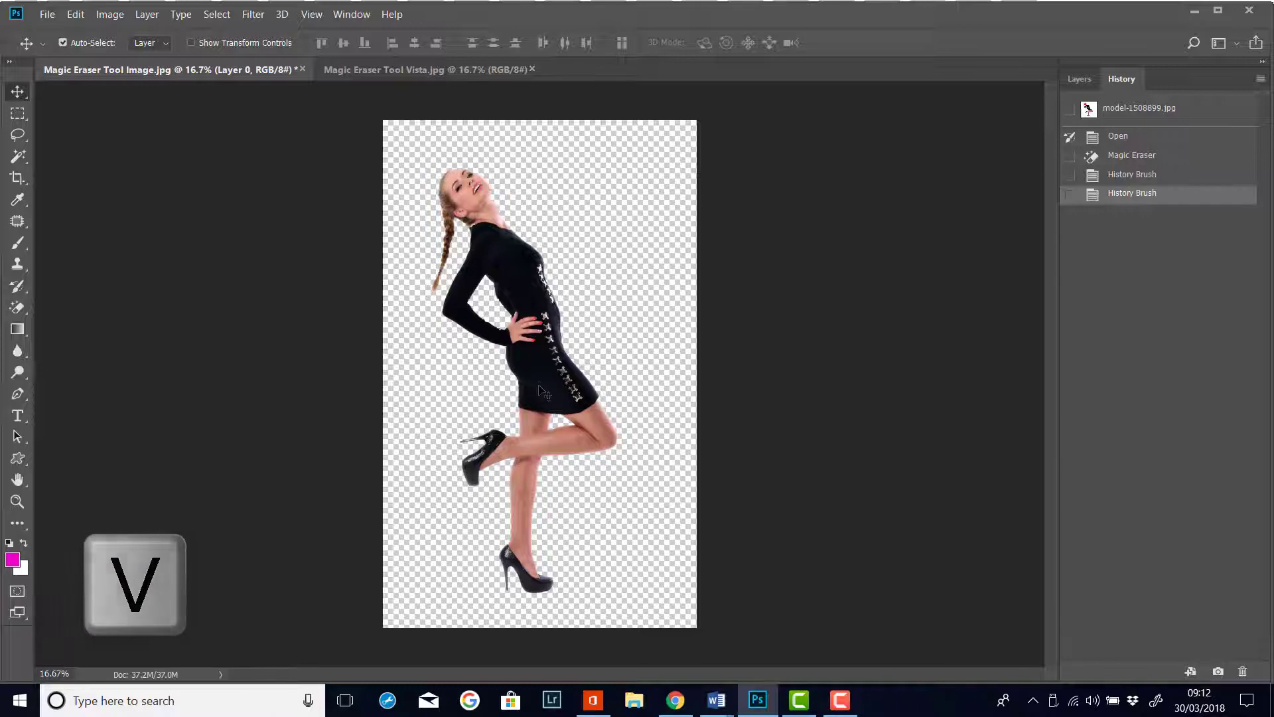
drag(539, 387, 644, 433)
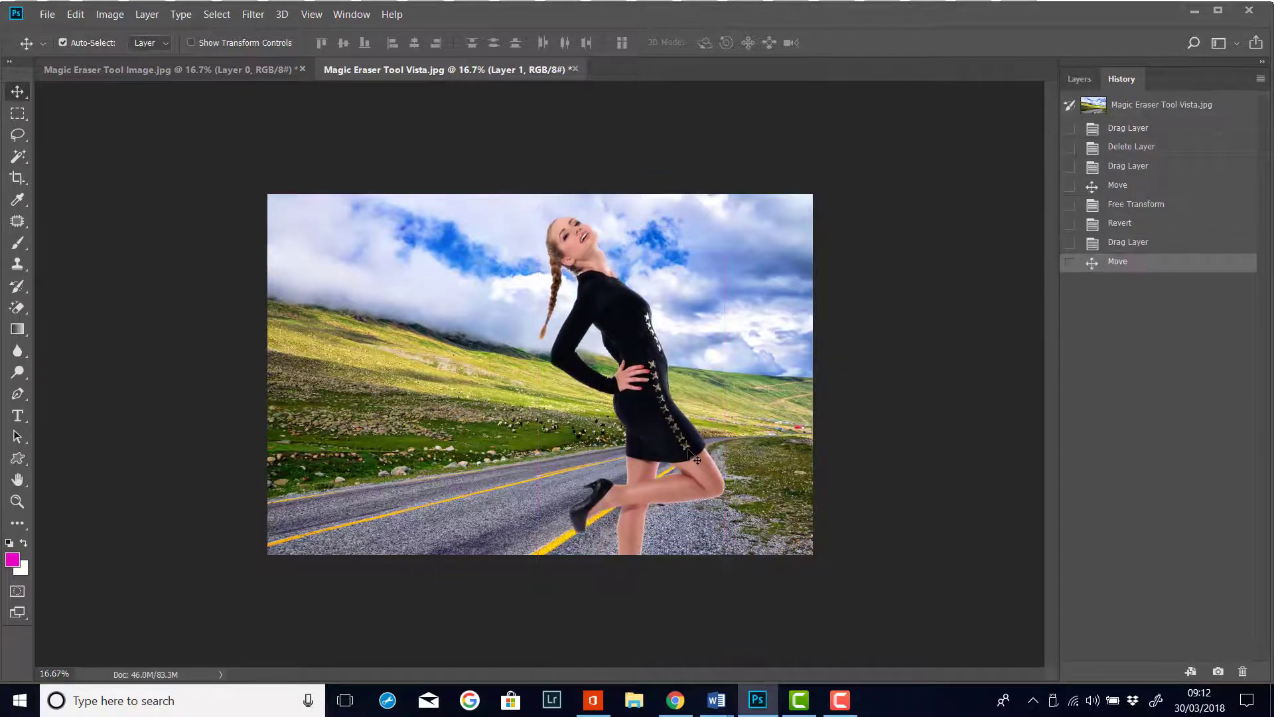
Scale the model proportionally to about 78% and reposition her so her full figure stands on the gravel beside the road.
key(ctrl+t)
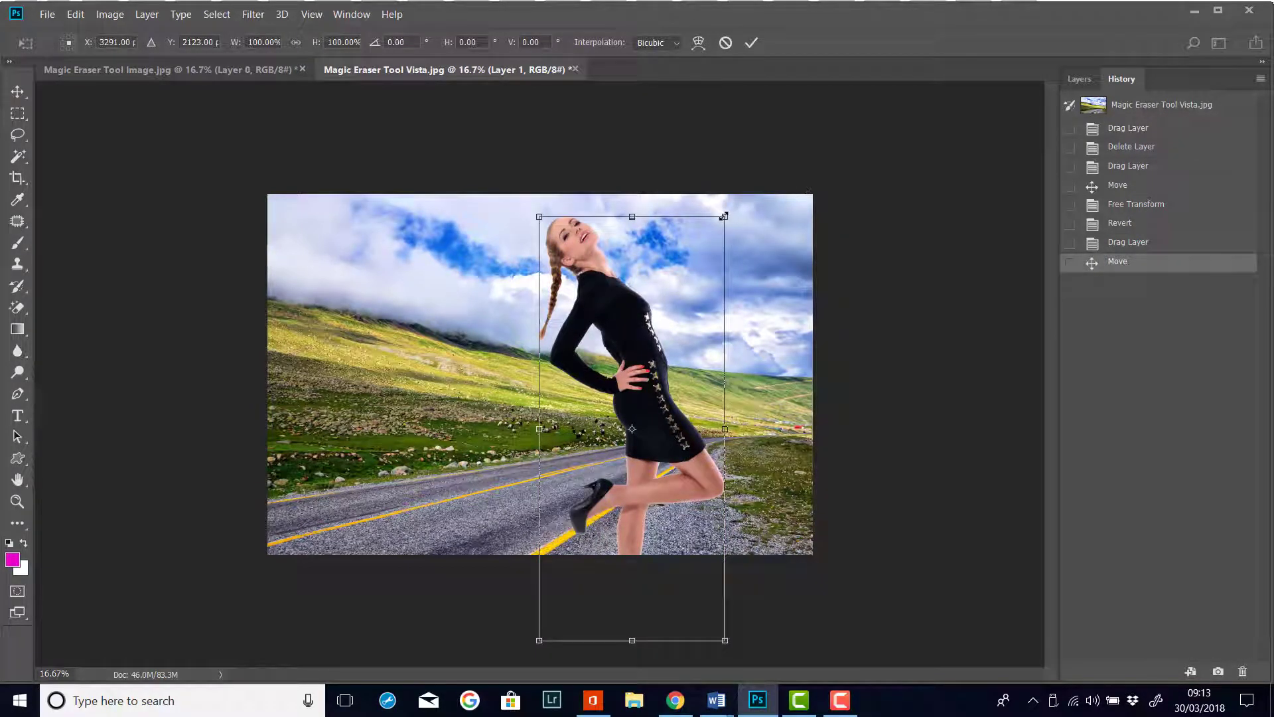
drag(723, 216, 684, 309)
drag(612, 427, 695, 300)
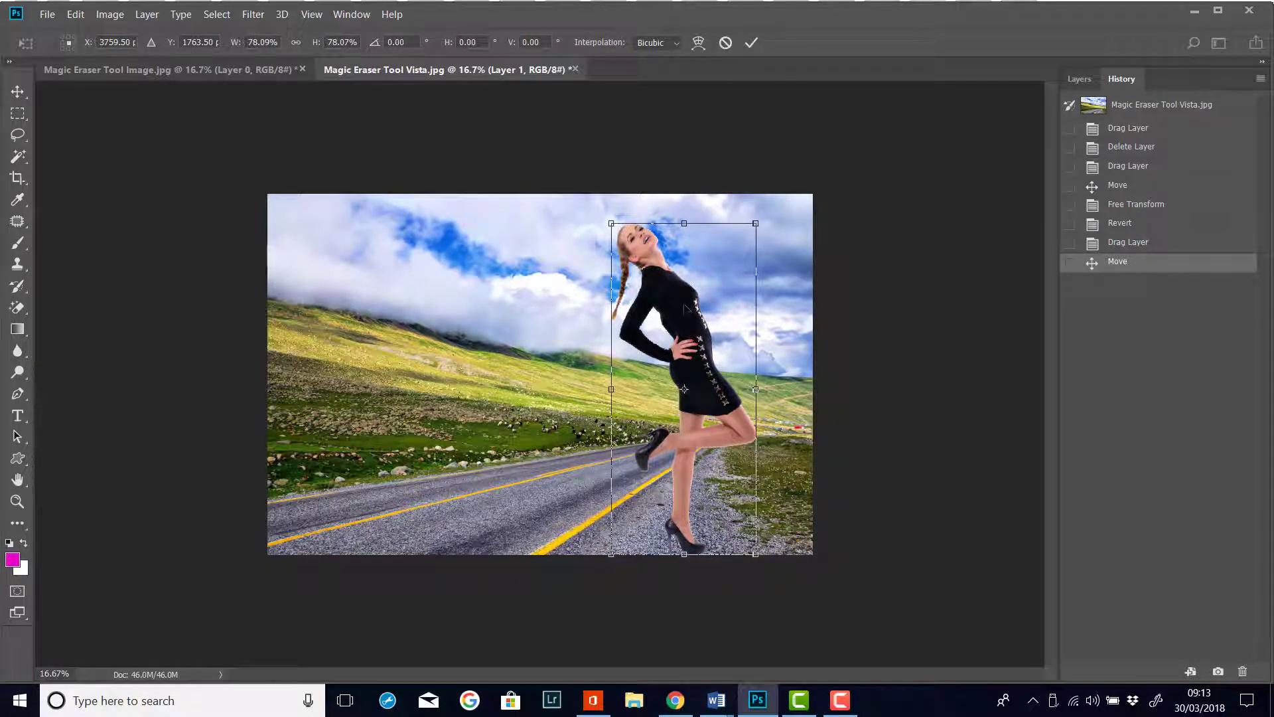
key(Return)
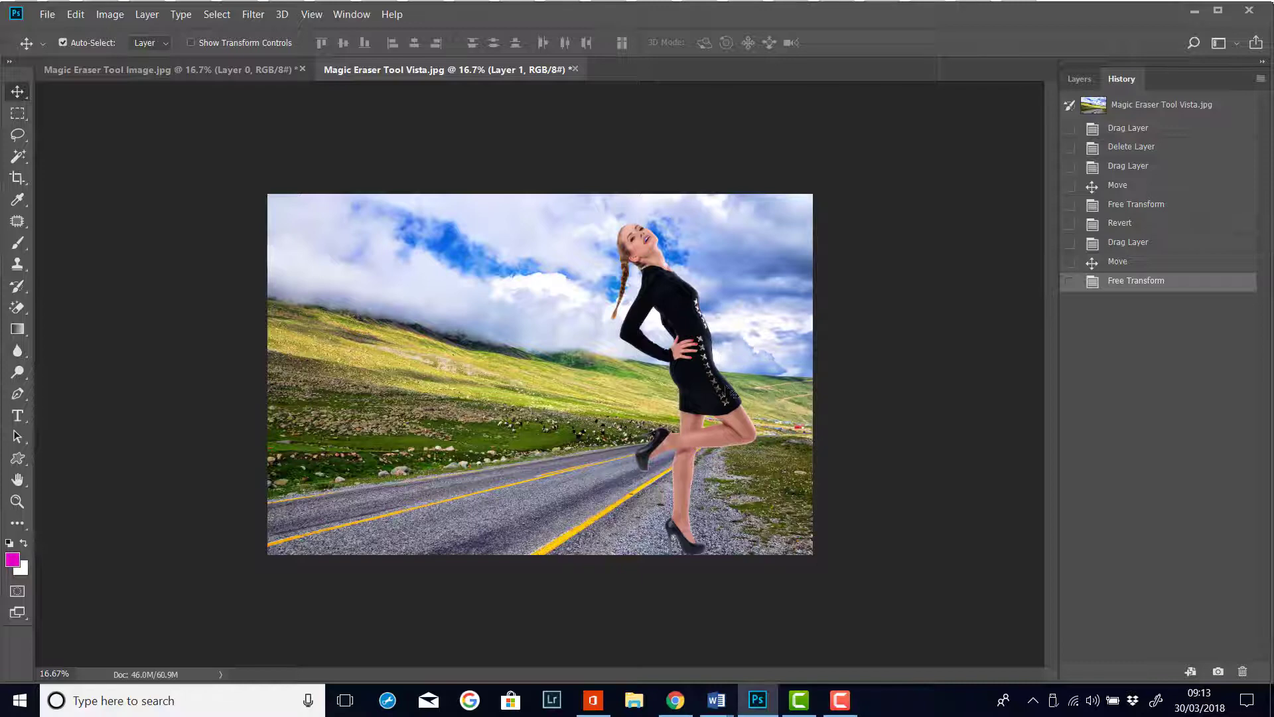
Flip the model layer horizontally and apply the transformation.
key(ctrl+t)
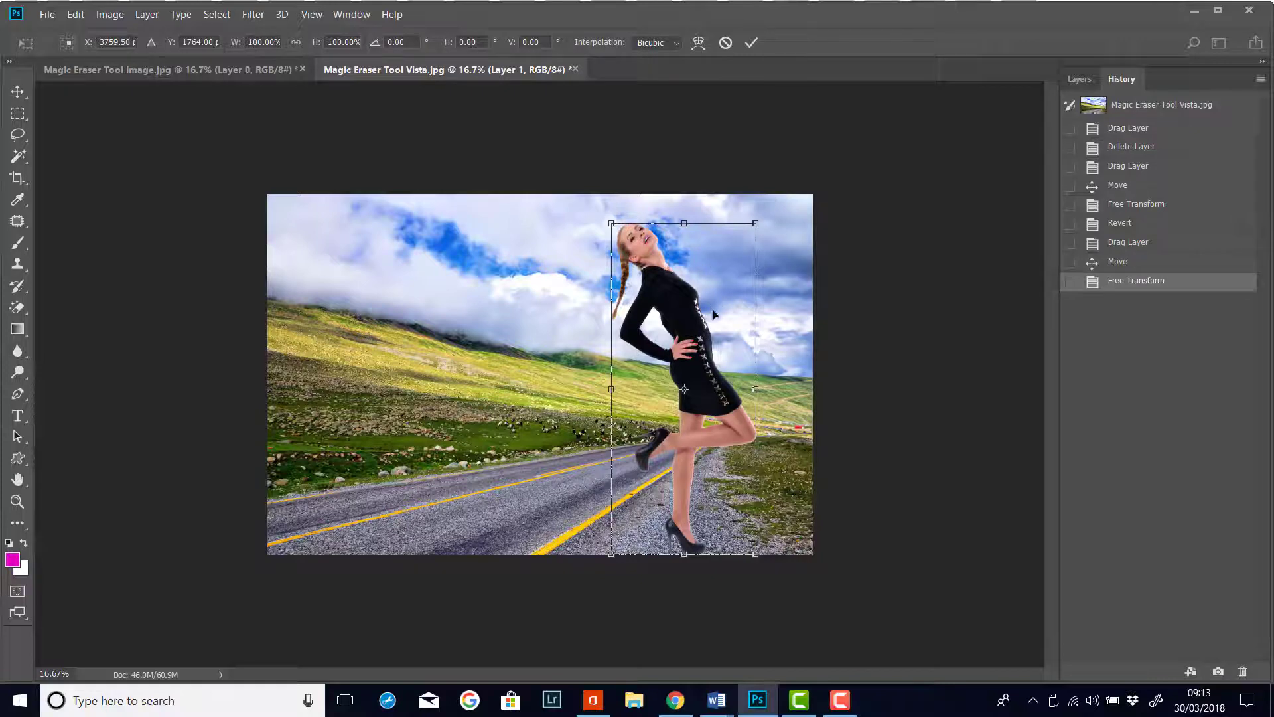
right_click(678, 304)
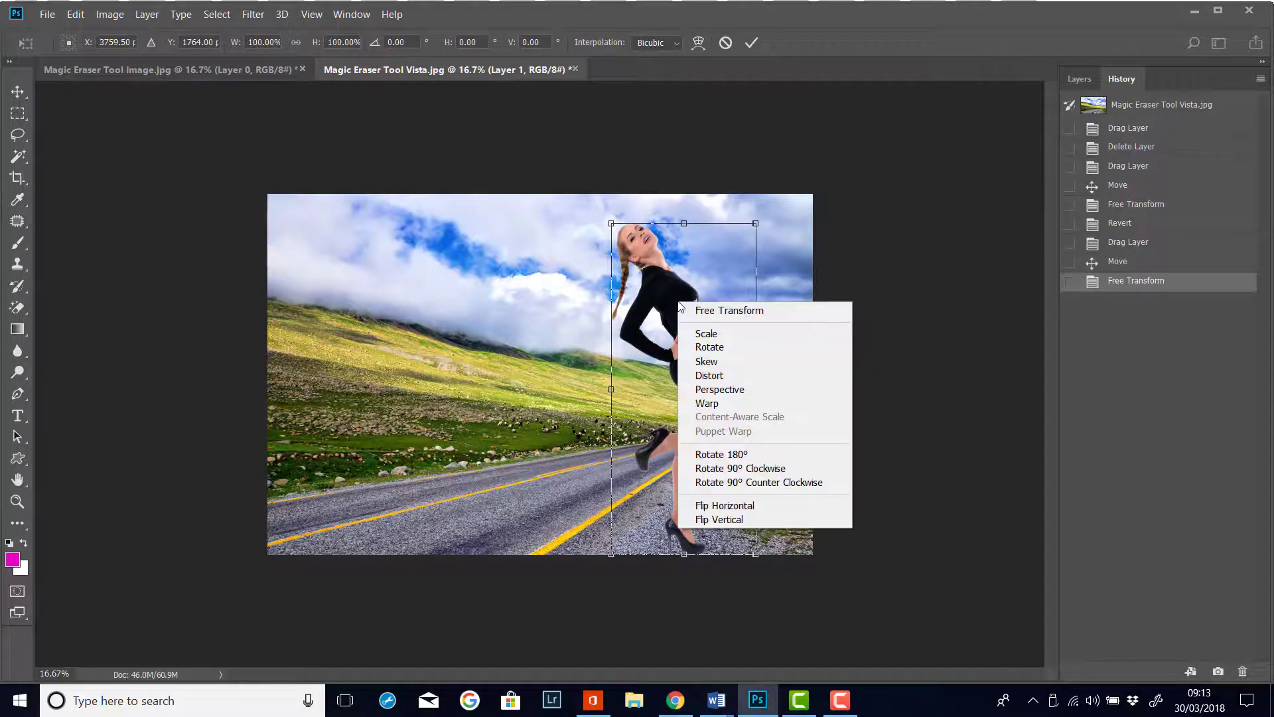
click(742, 506)
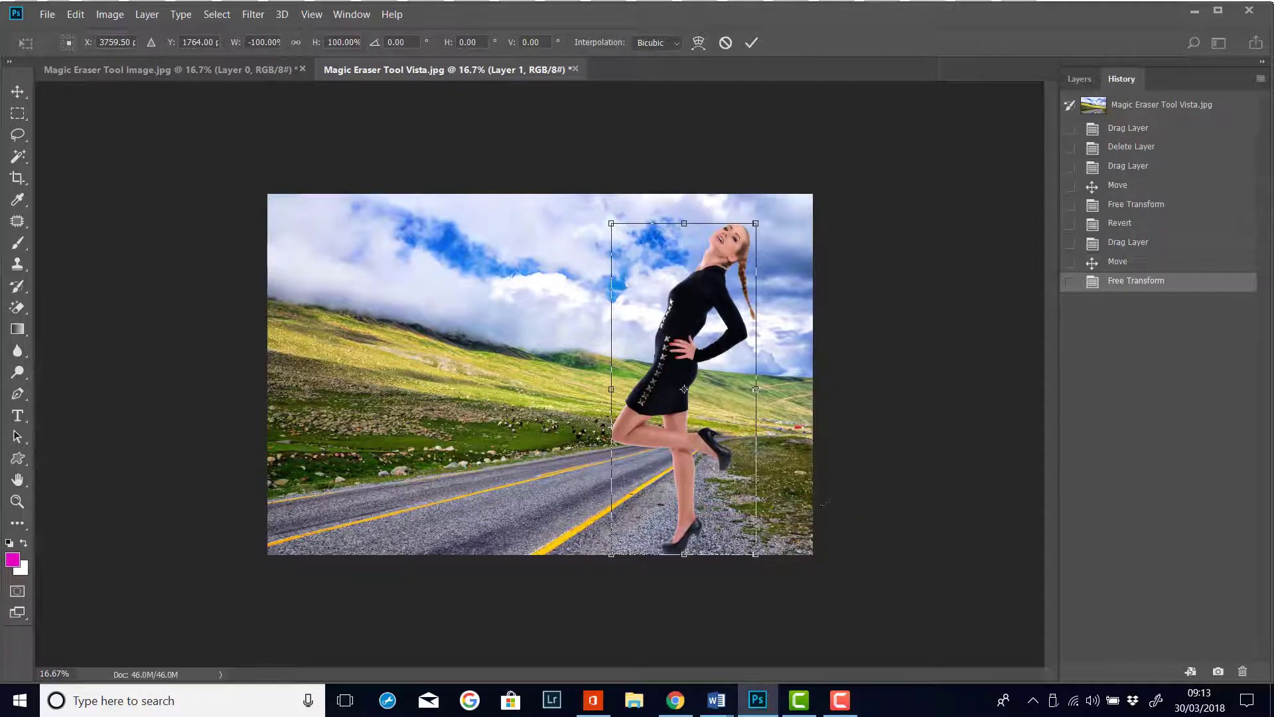
click(752, 42)
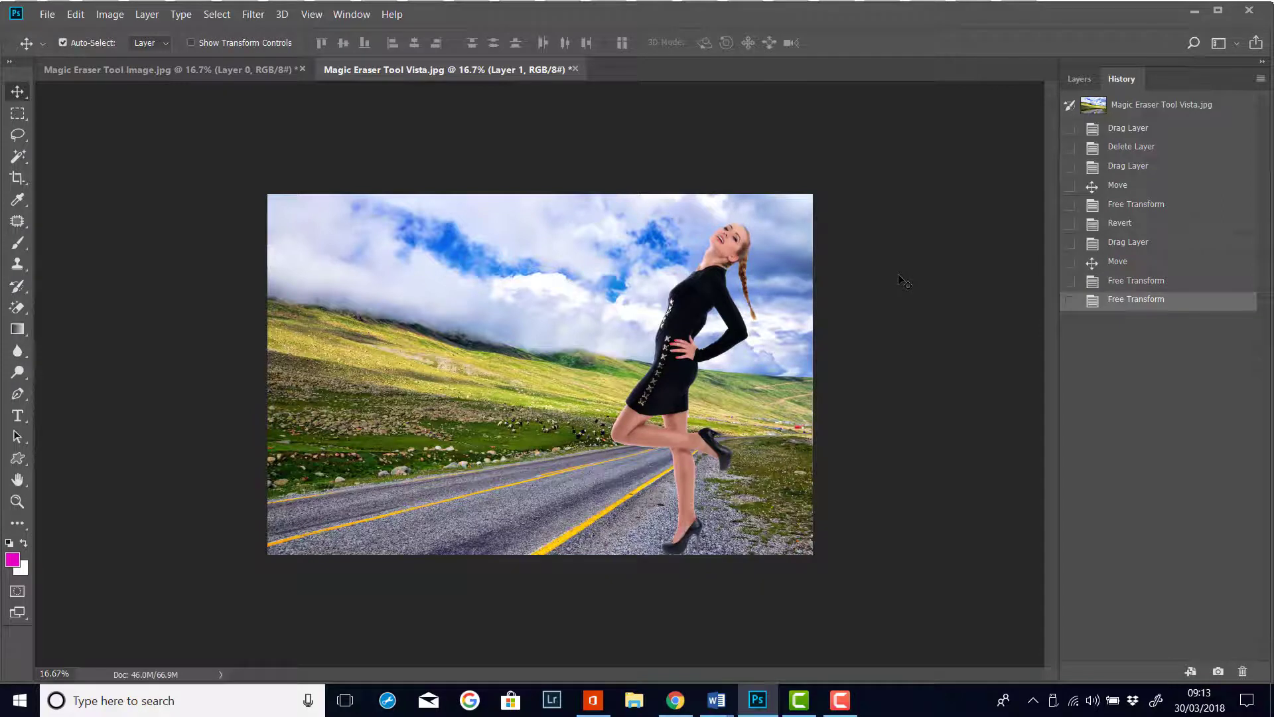